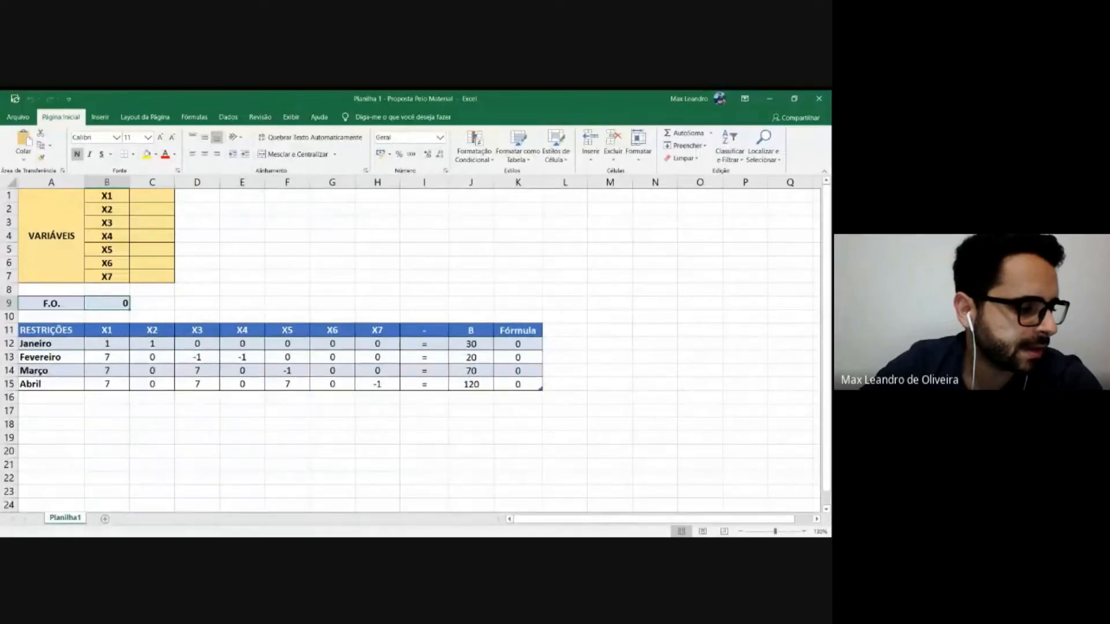
key("alt+Tab")
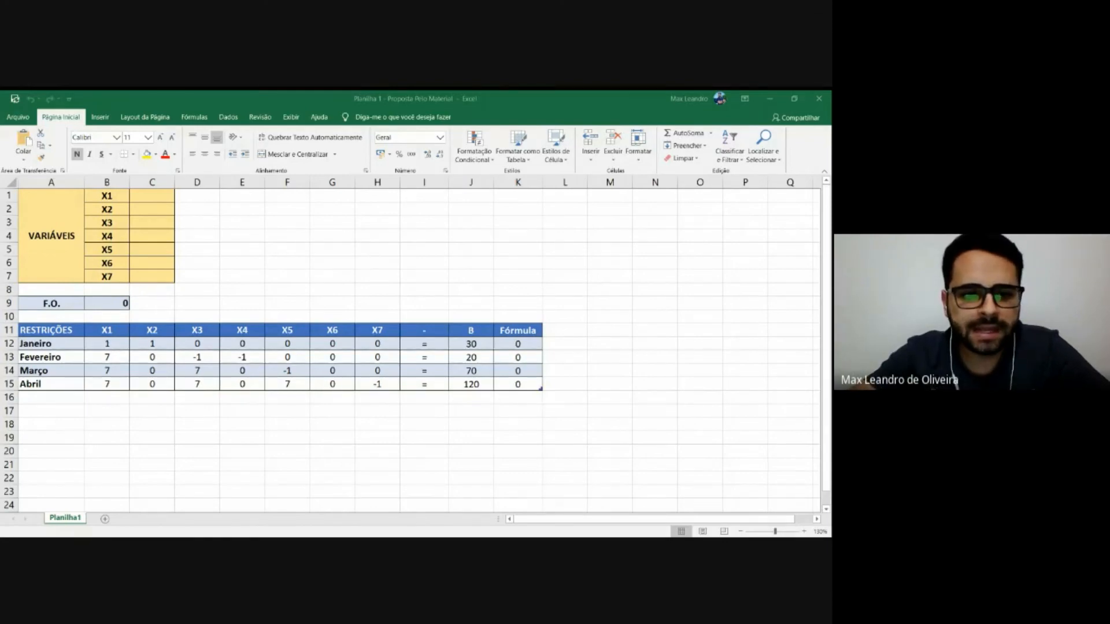
key("alt+Tab")
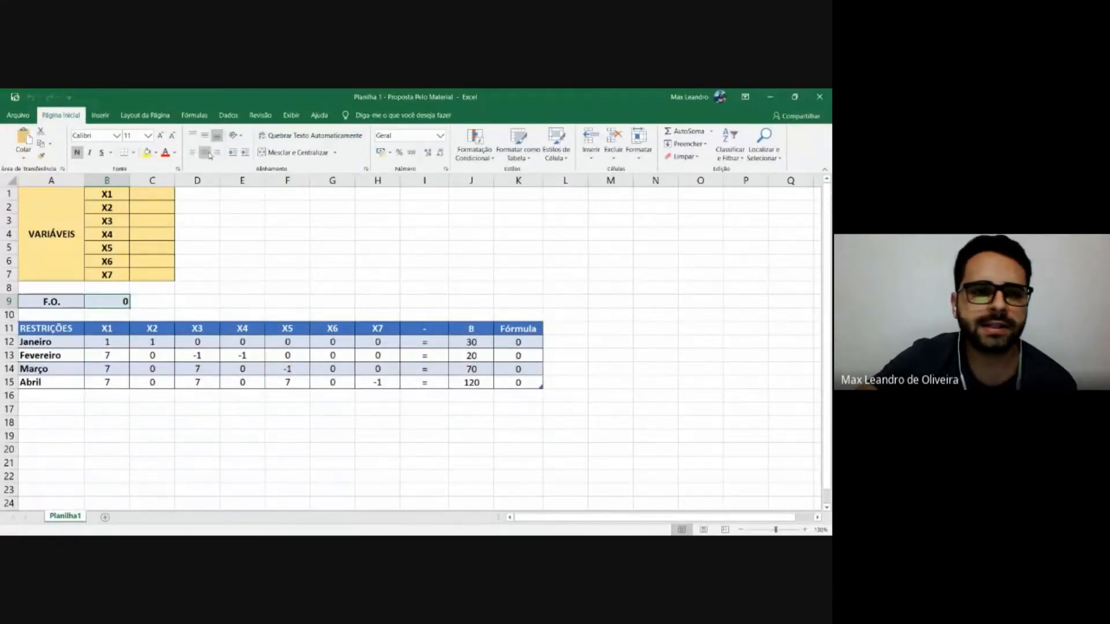
Open Solver, review its objective, variable cells and constraints beside the sheet, and close it without solving.
left_click(229, 116)
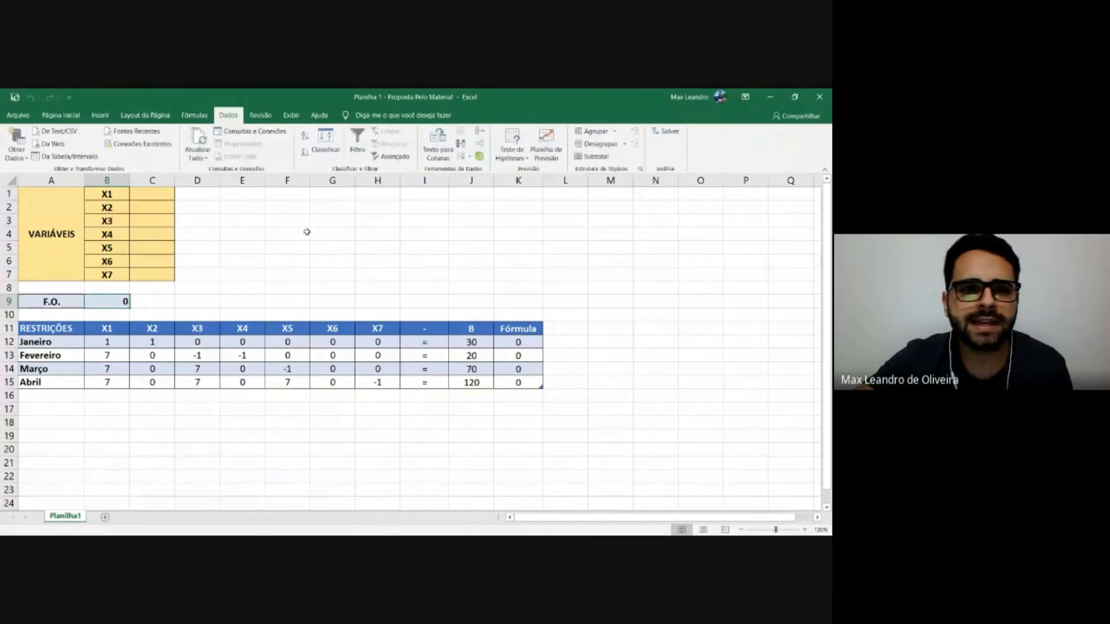
left_click(670, 133)
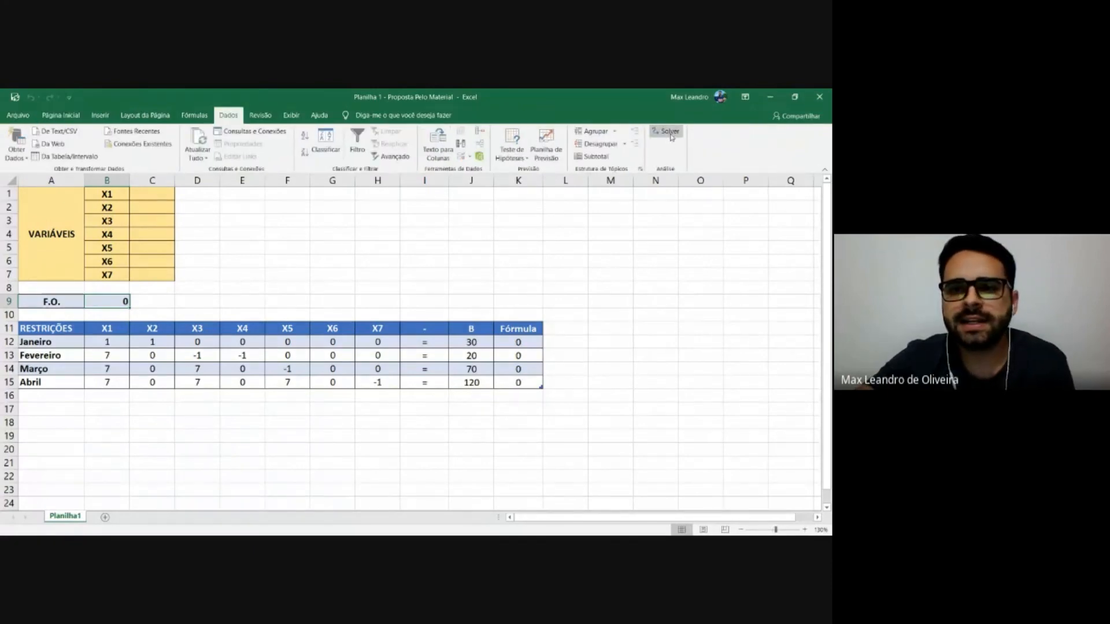
left_click_drag(270, 165, 658, 201)
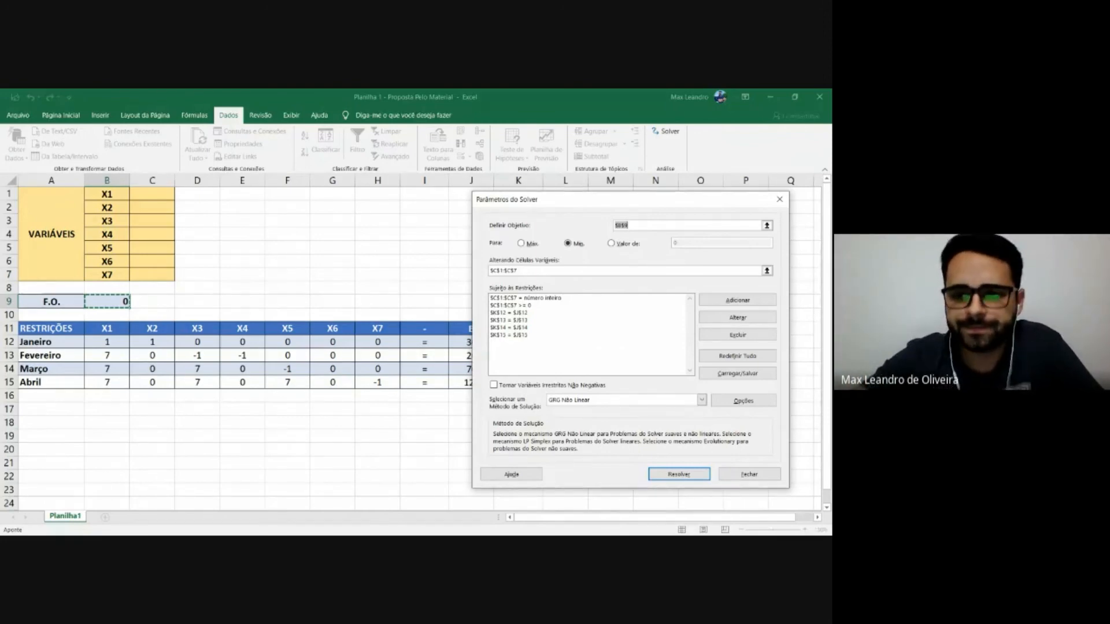
left_click(750, 474)
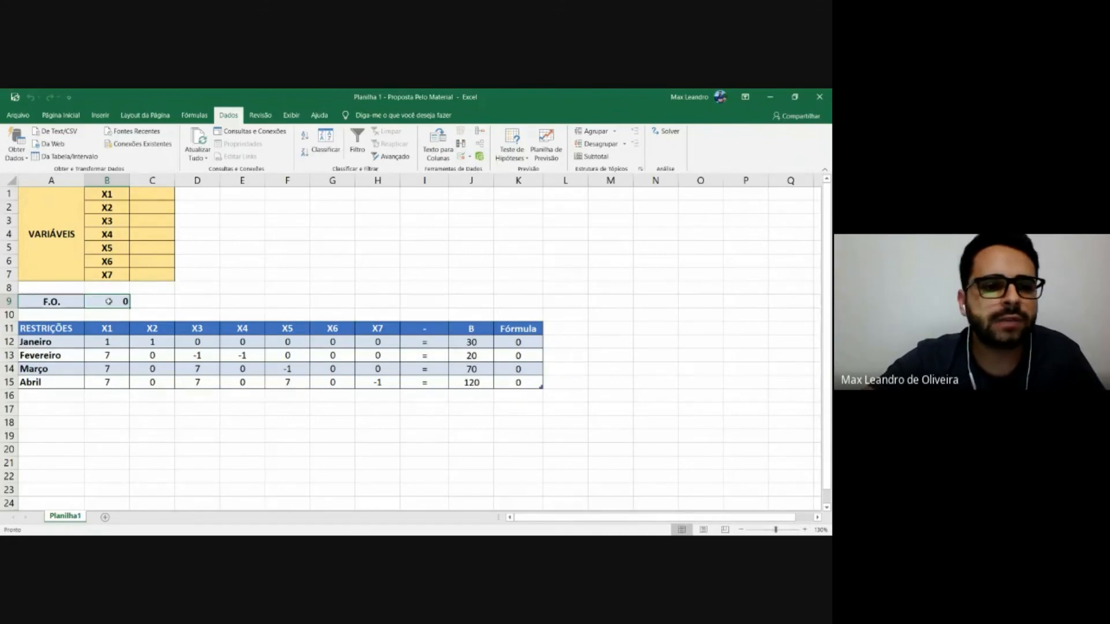
Inspect the F.O. formula in B9, the Janeiro formula in K12 and the coefficient columns X1 to X7 of the restrictions table.
double_click(108, 301)
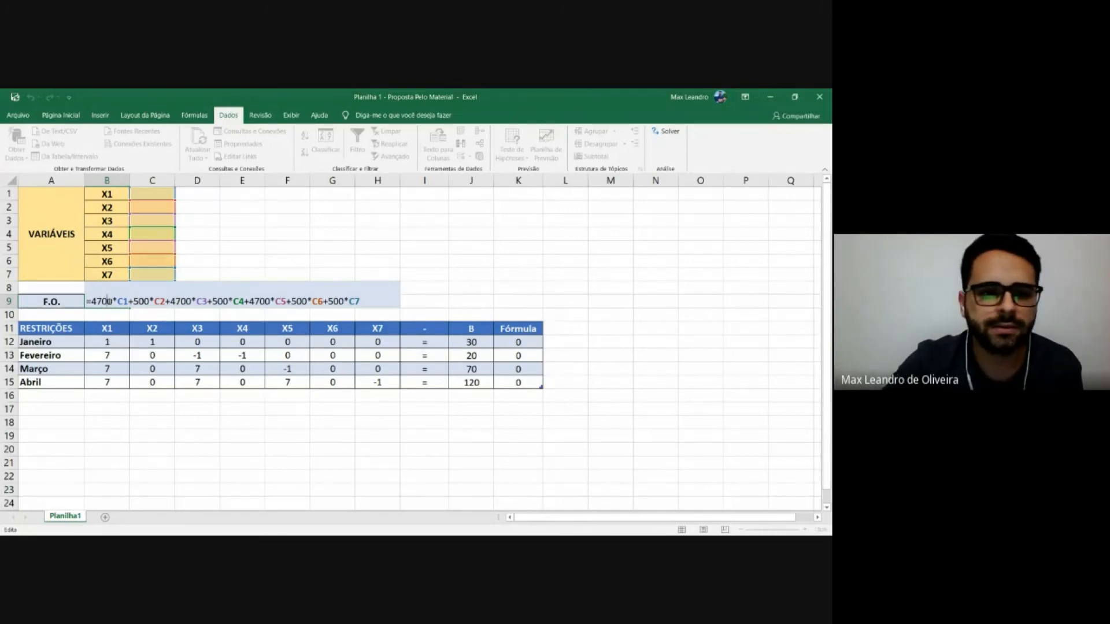
key("ctrl+Return")
double_click(515, 342)
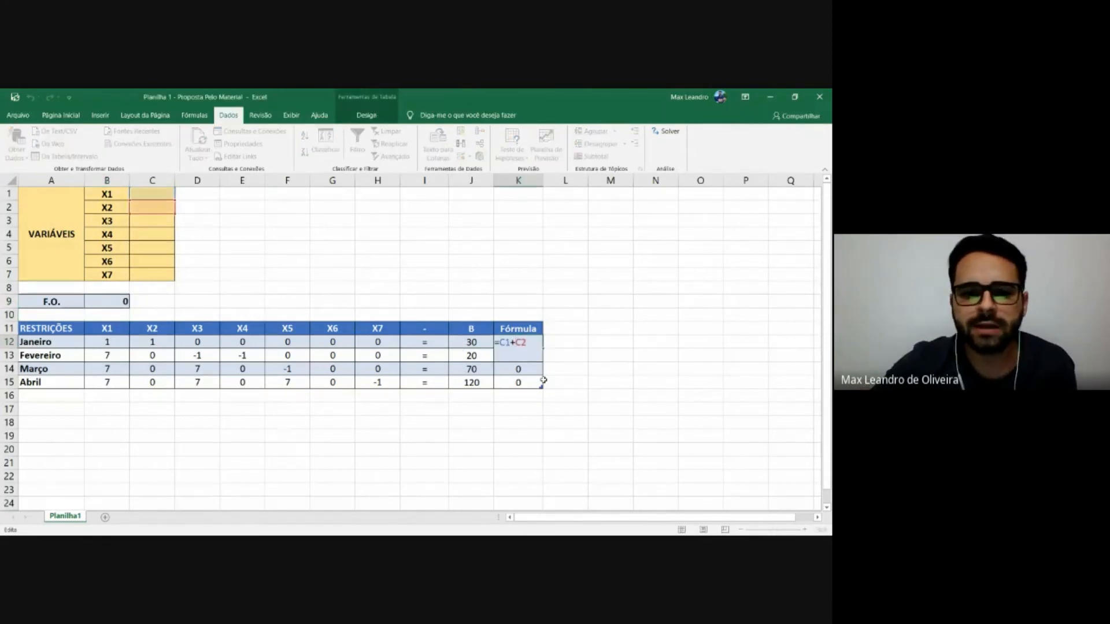
key("Return")
left_click_drag(60, 328, 384, 383)
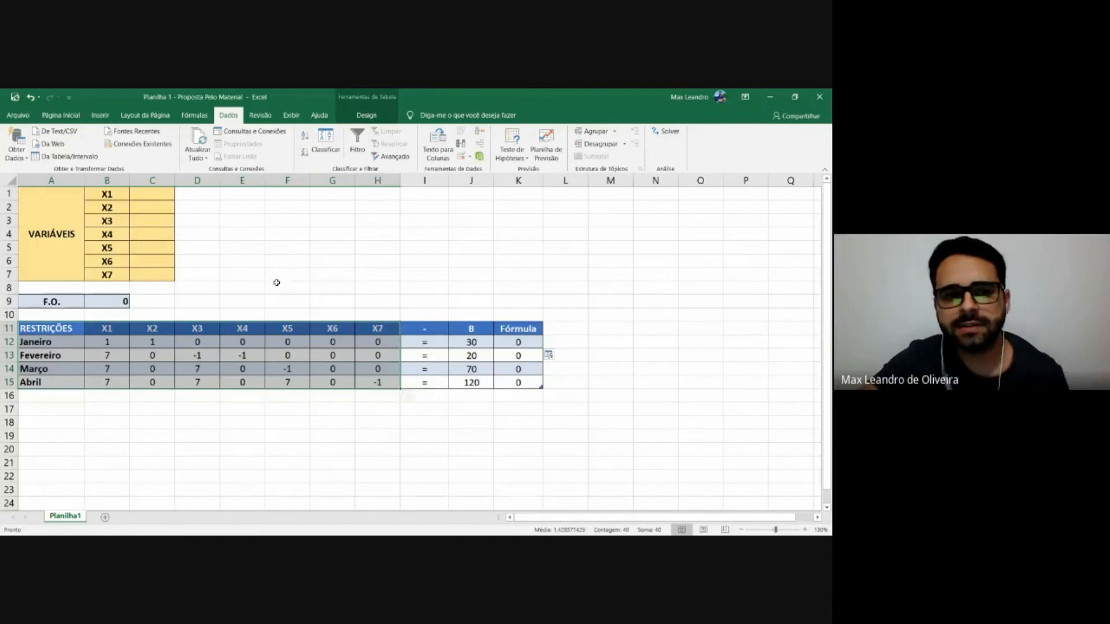
left_click(238, 272)
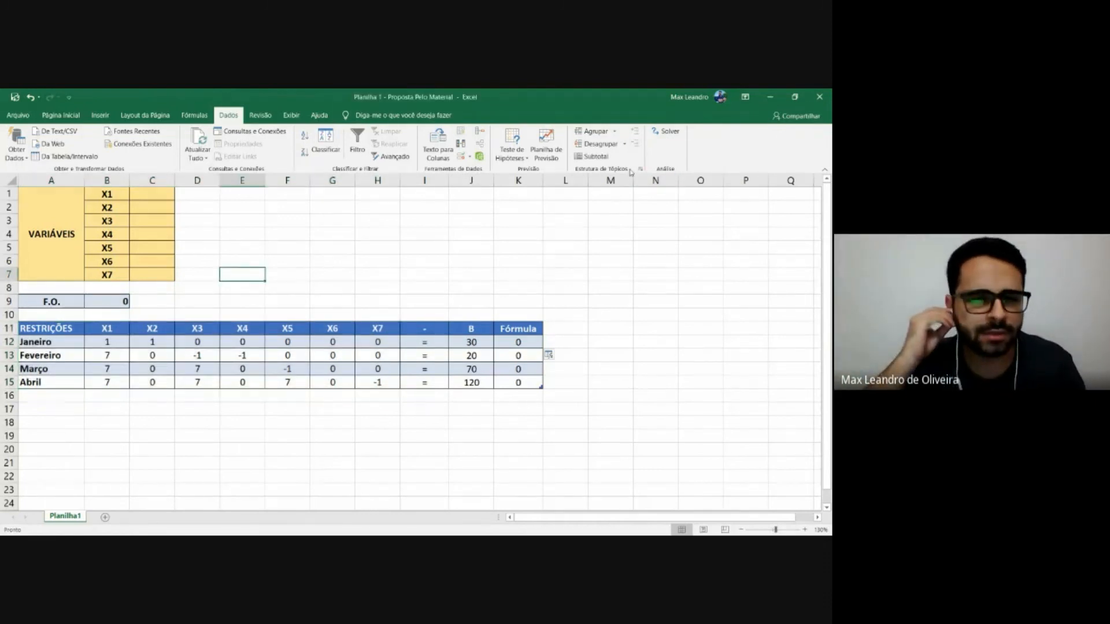
left_click(662, 132)
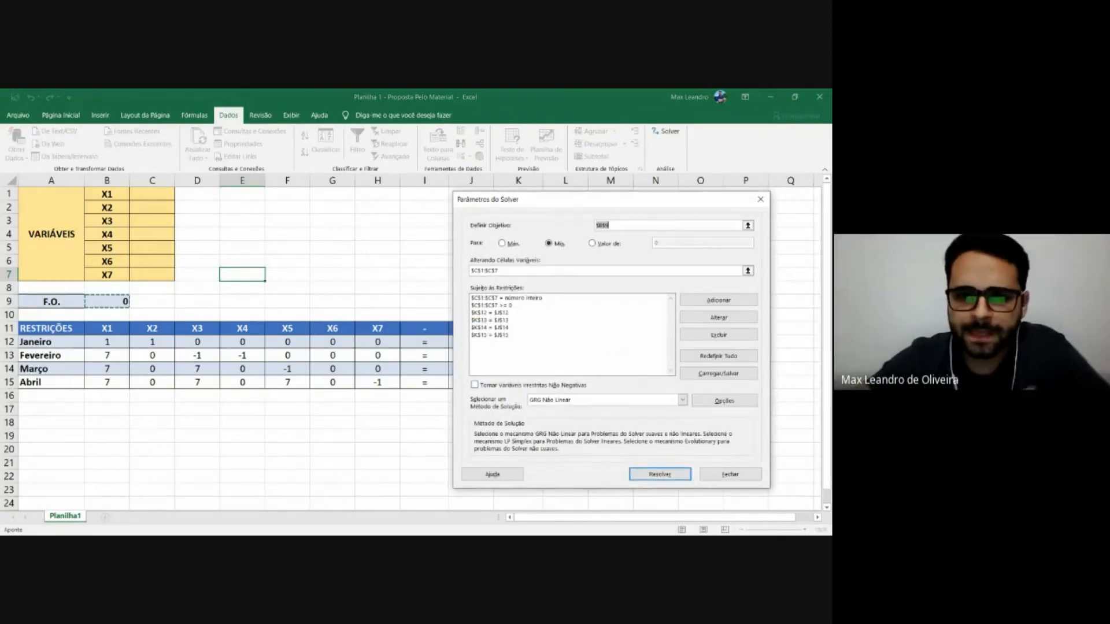
left_click_drag(602, 202, 624, 201)
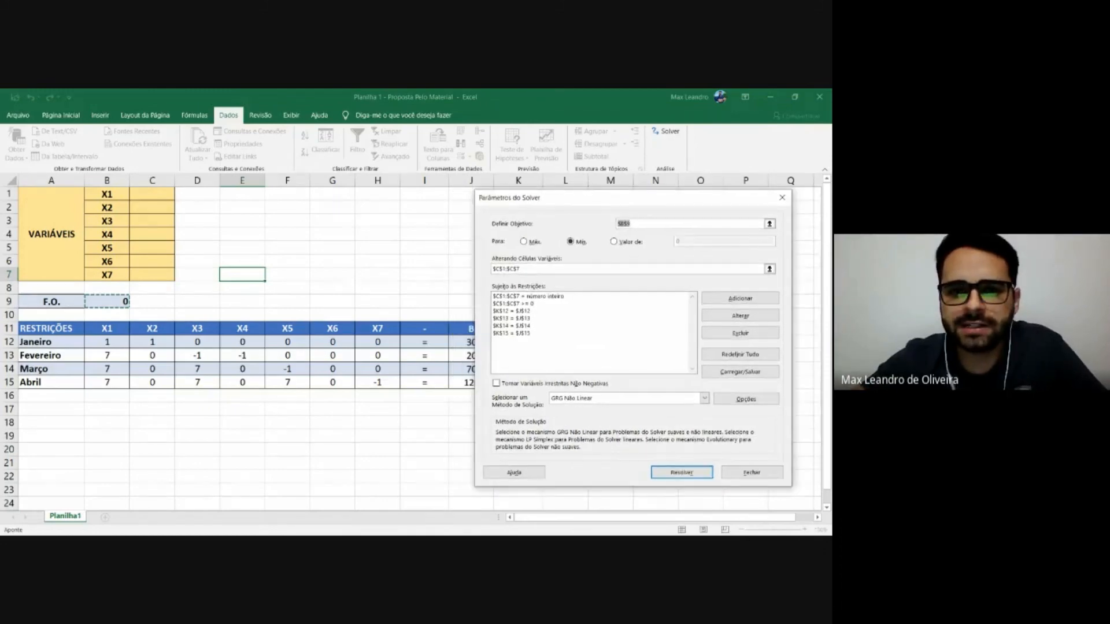
left_click(782, 197)
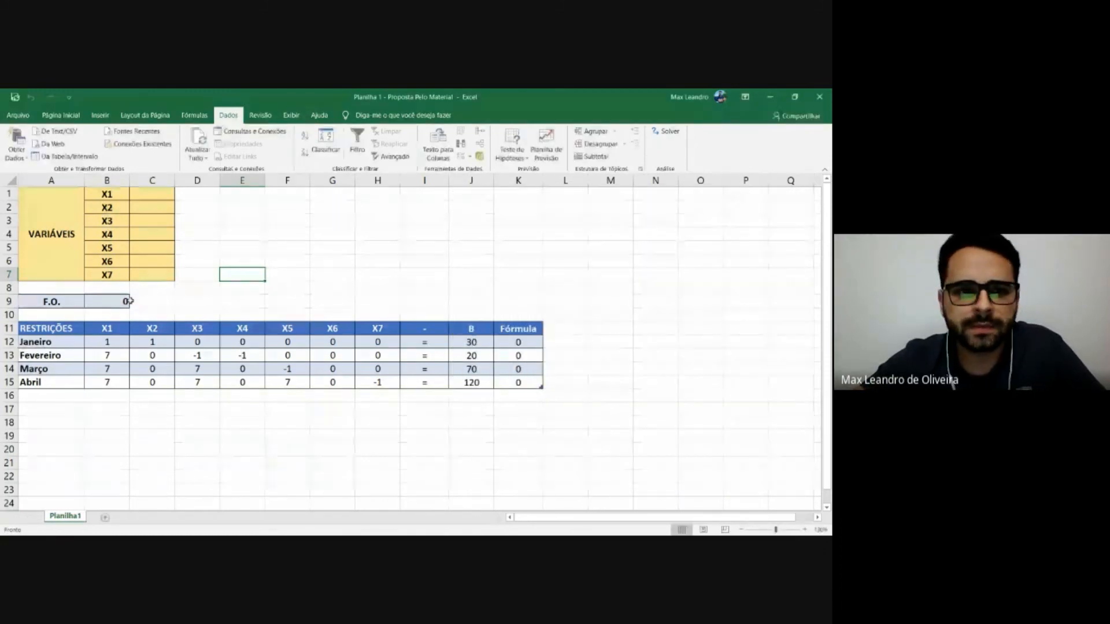
Open the Solver parameters and go through the integer, non-negativity and monthly equality constraints one by one.
left_click(664, 131)
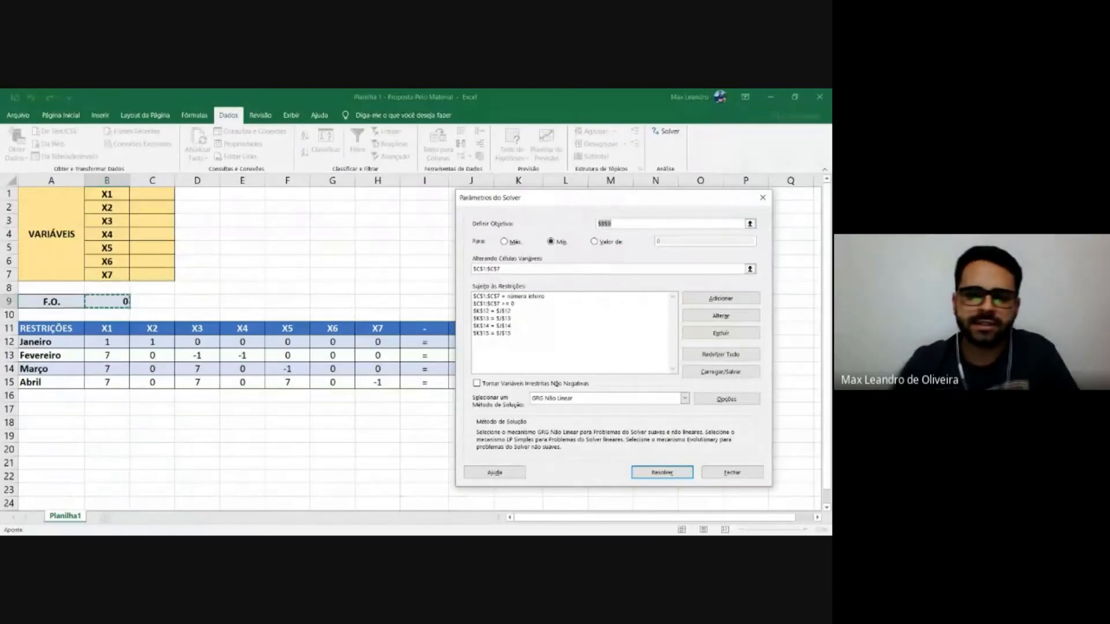
left_click(509, 296)
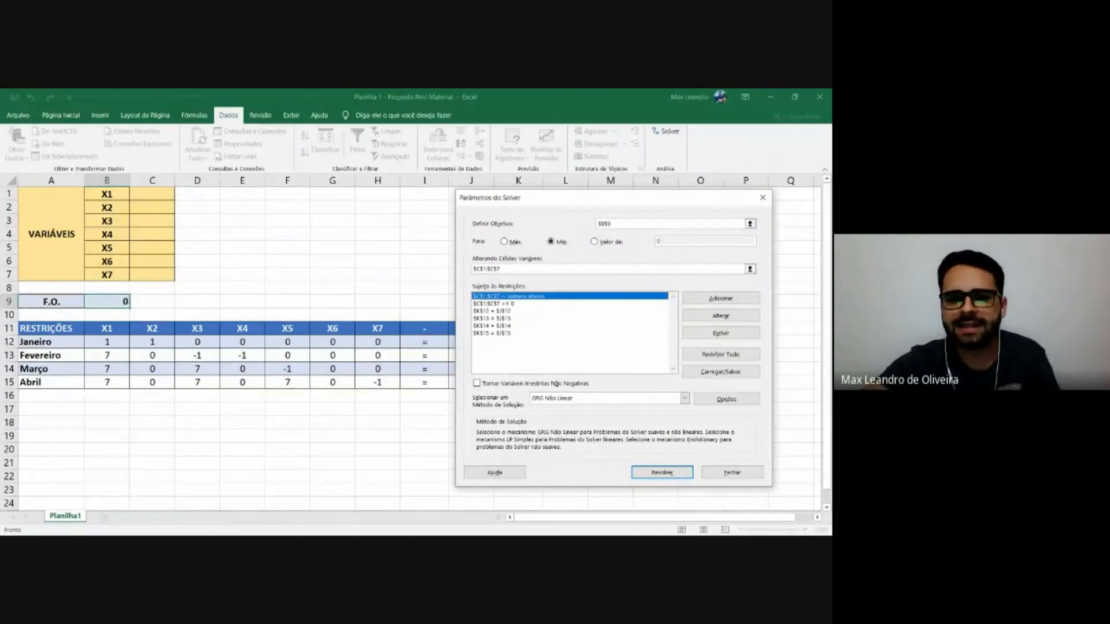
left_click(503, 303)
left_click(508, 296)
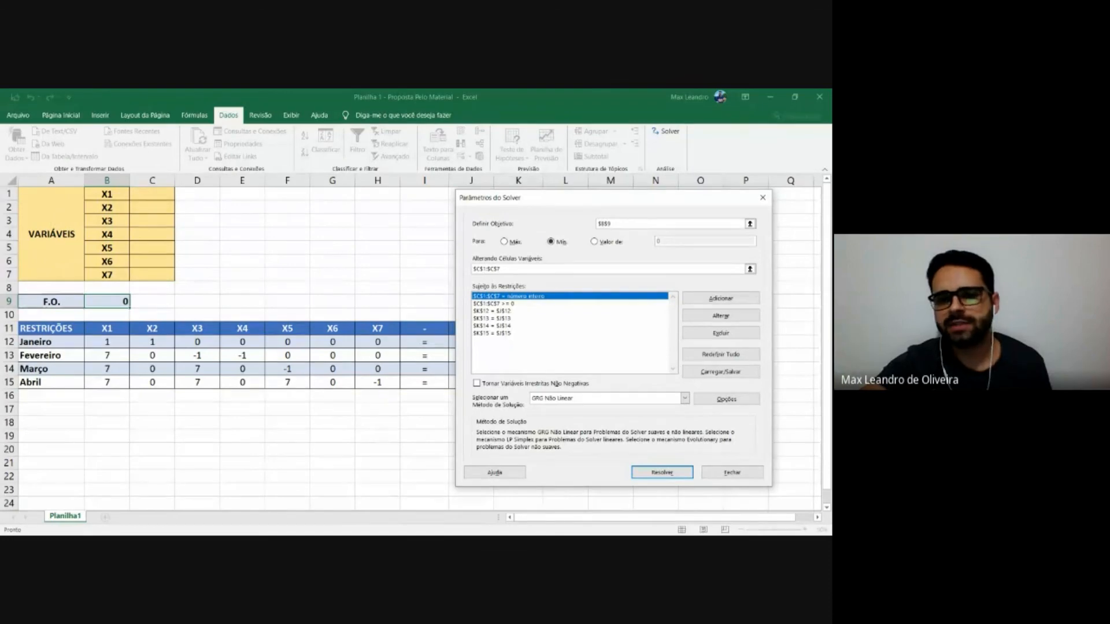
left_click(509, 304)
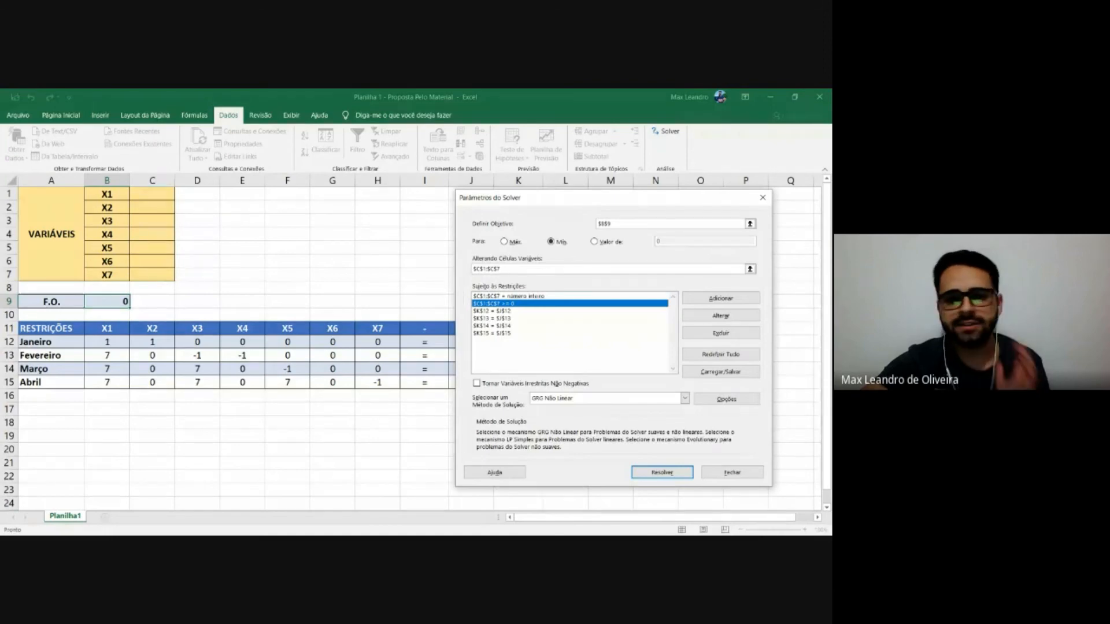
key("Down")
key("Down")
key("Down")
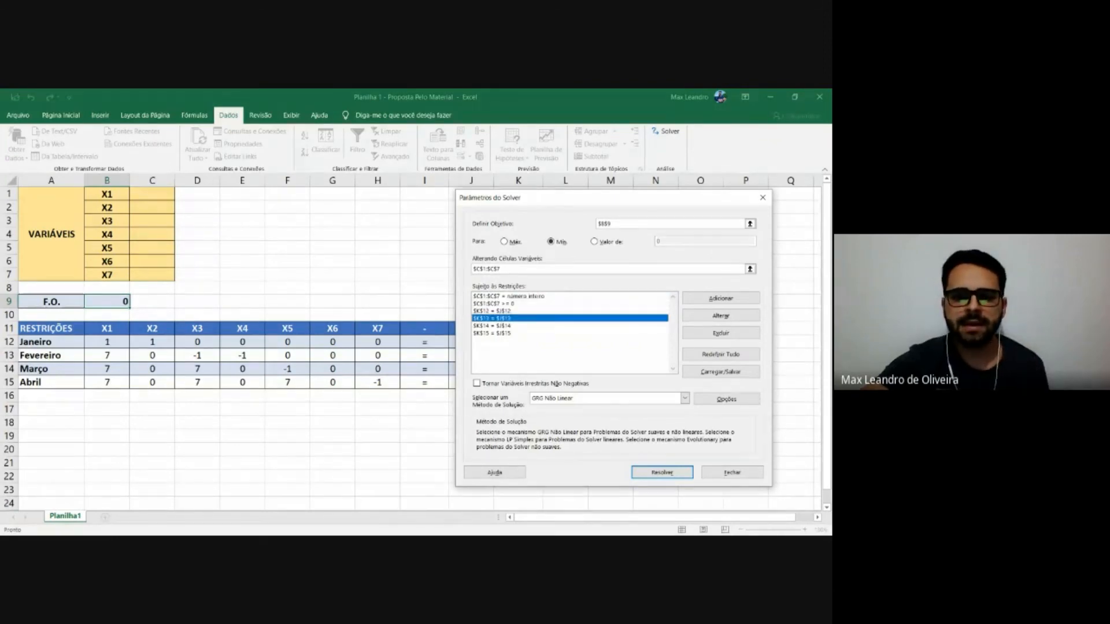
key("Up")
key("Up")
key("Up")
key("Down")
key("Down")
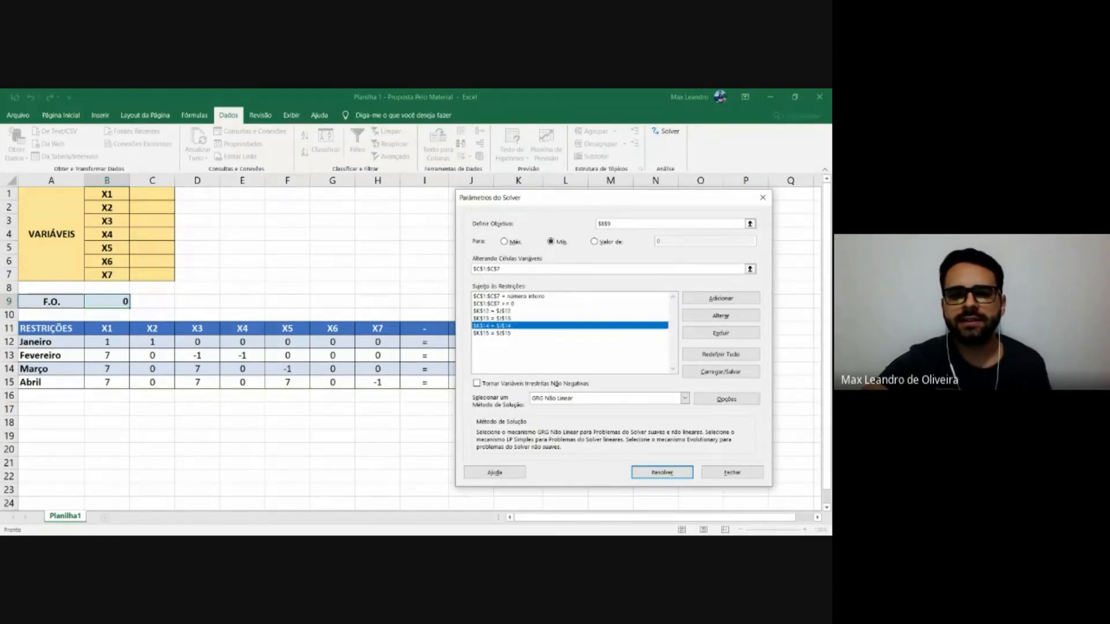
key("Down")
key("Up")
key("Up")
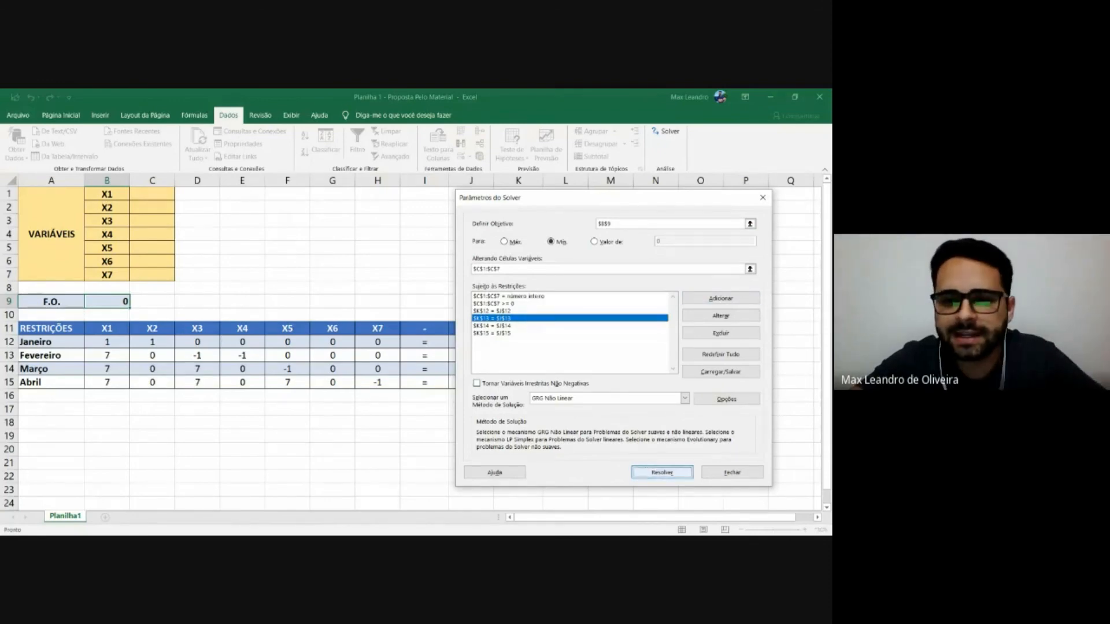
Solve the model with the existing Solver settings, minimizing the F.O. cell, and keep the Solver solution.
left_click(659, 473)
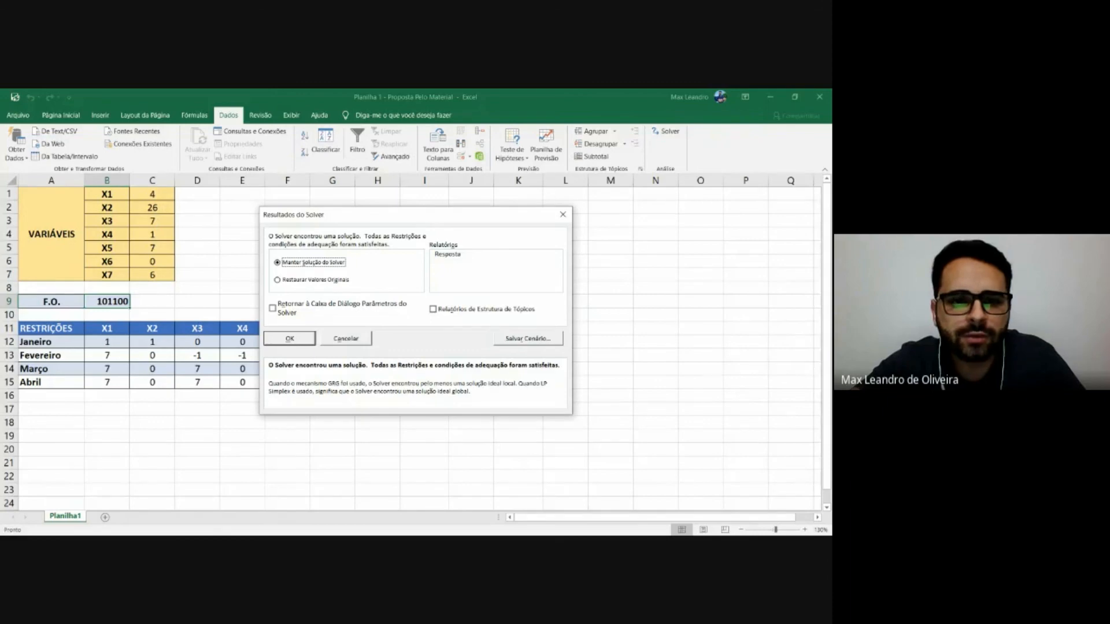
left_click(291, 338)
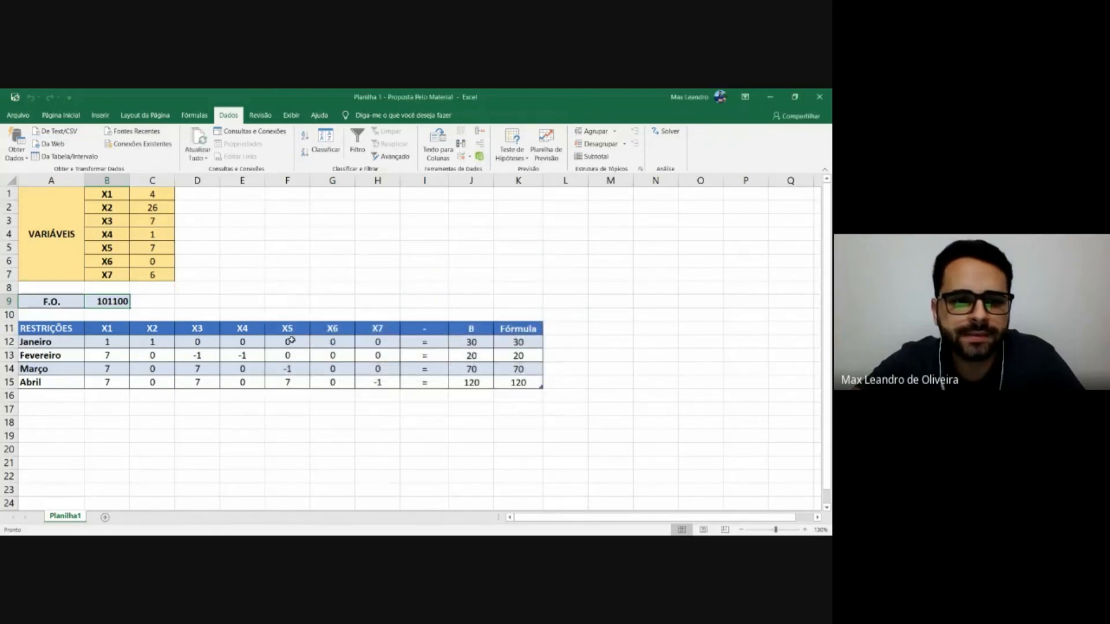
Examine the solved values of variables X1 to X7 in C1:C7, going through the cells one at a time.
left_click_drag(160, 197, 169, 278)
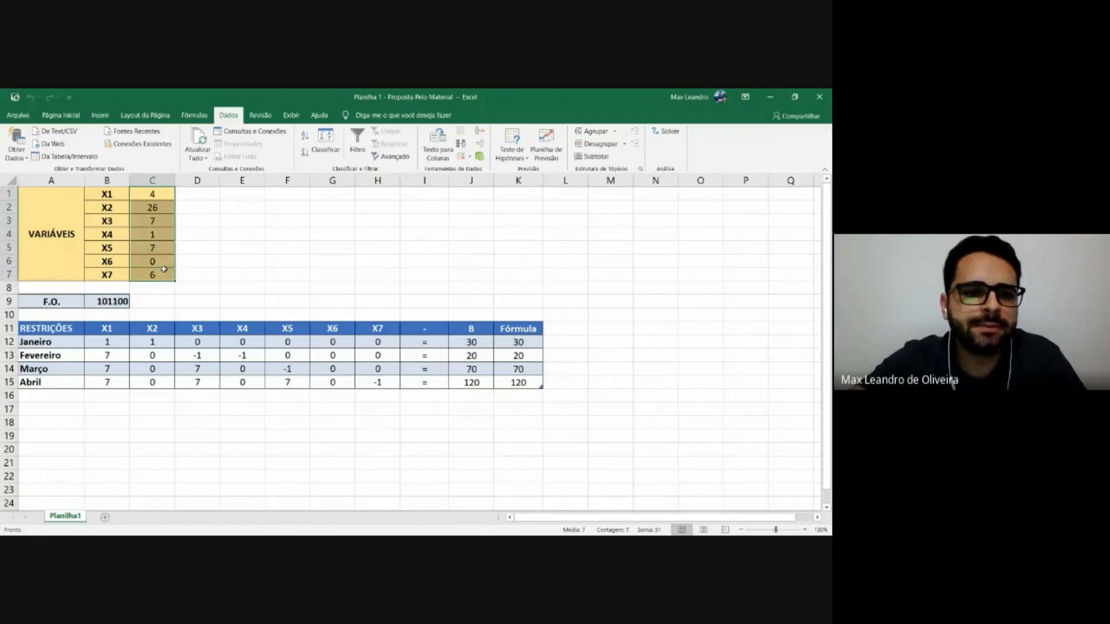
left_click(153, 198)
left_click_drag(113, 197, 154, 209)
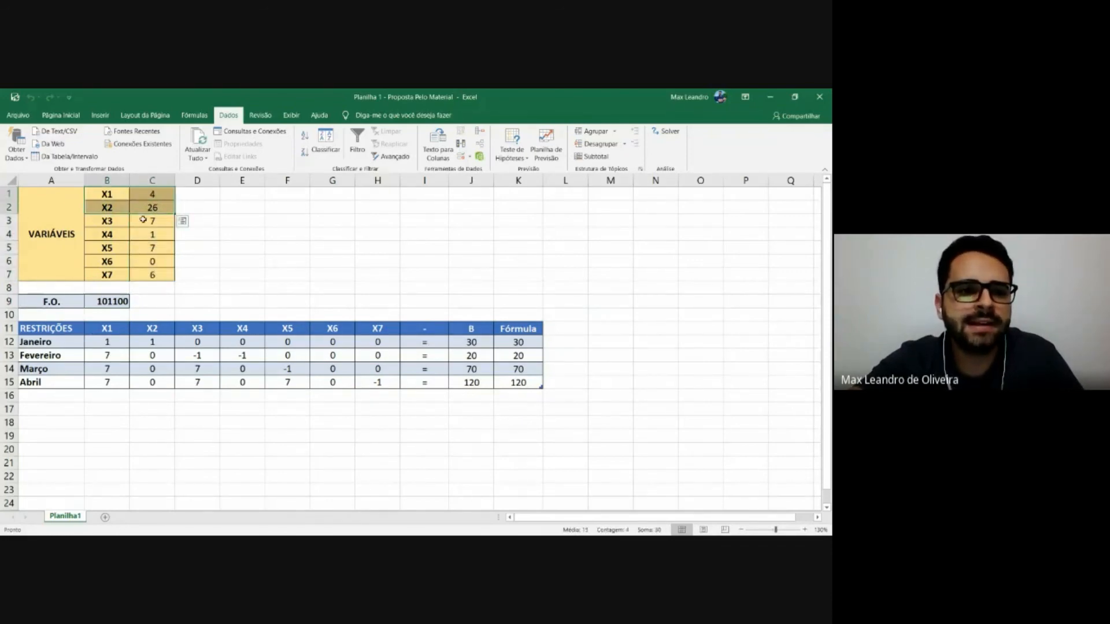
left_click(154, 204)
left_click(159, 224)
left_click(157, 235)
left_click(159, 248)
left_click(161, 262)
left_click(160, 276)
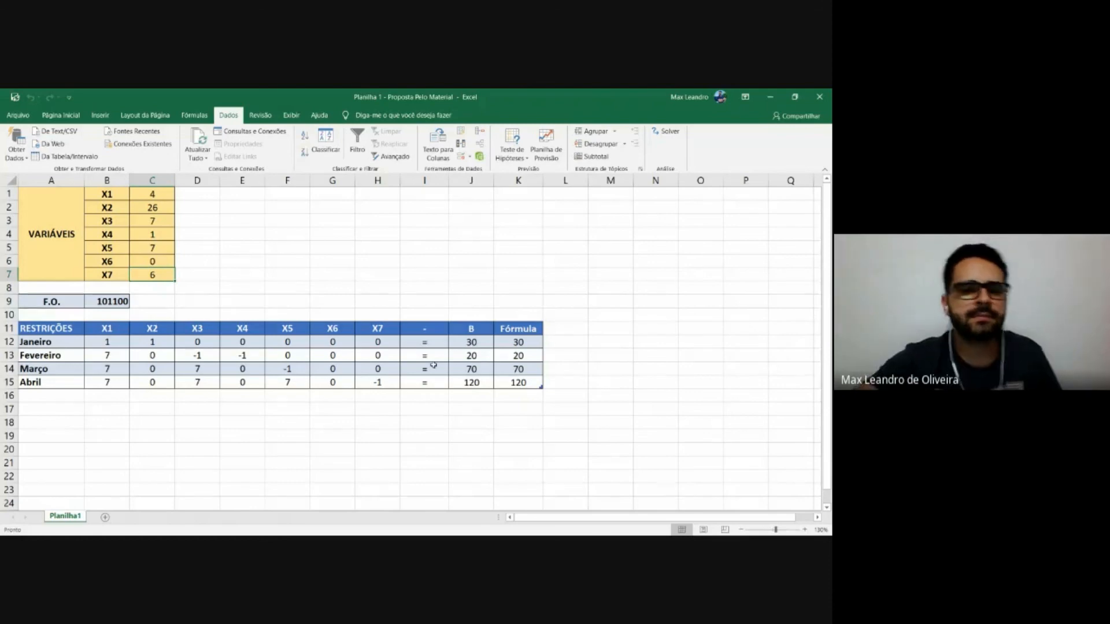
left_click_drag(198, 194, 211, 273)
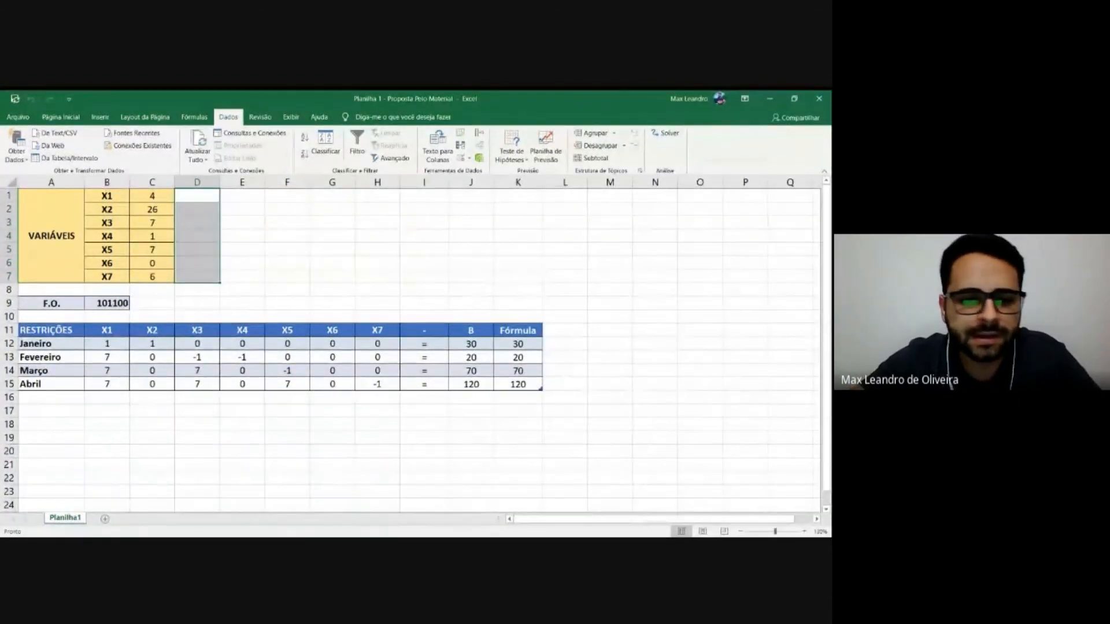
key("alt+Tab")
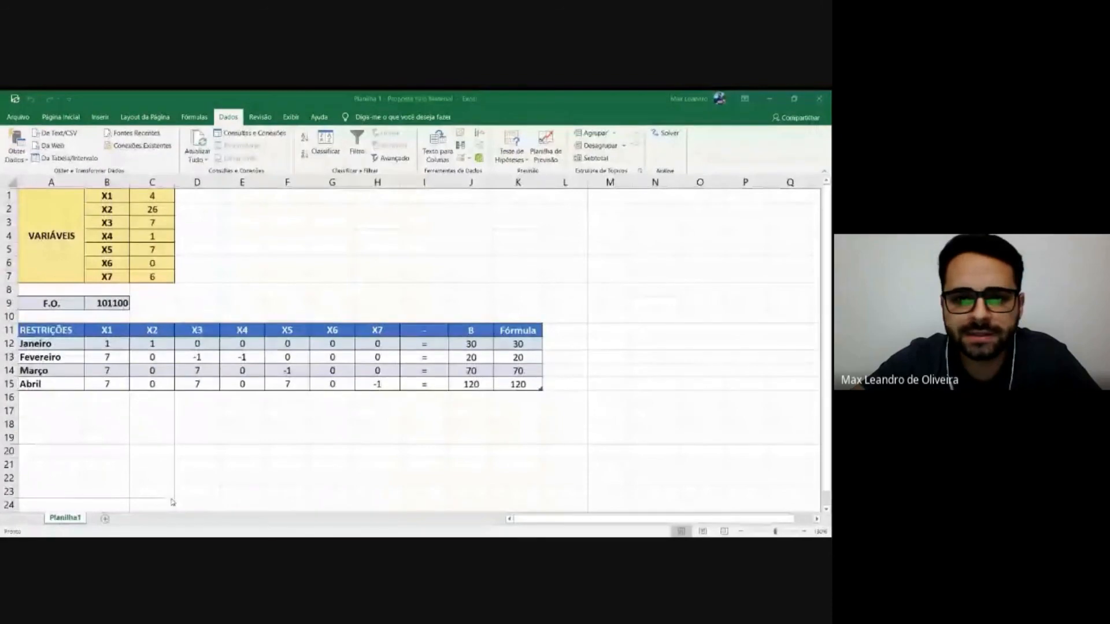